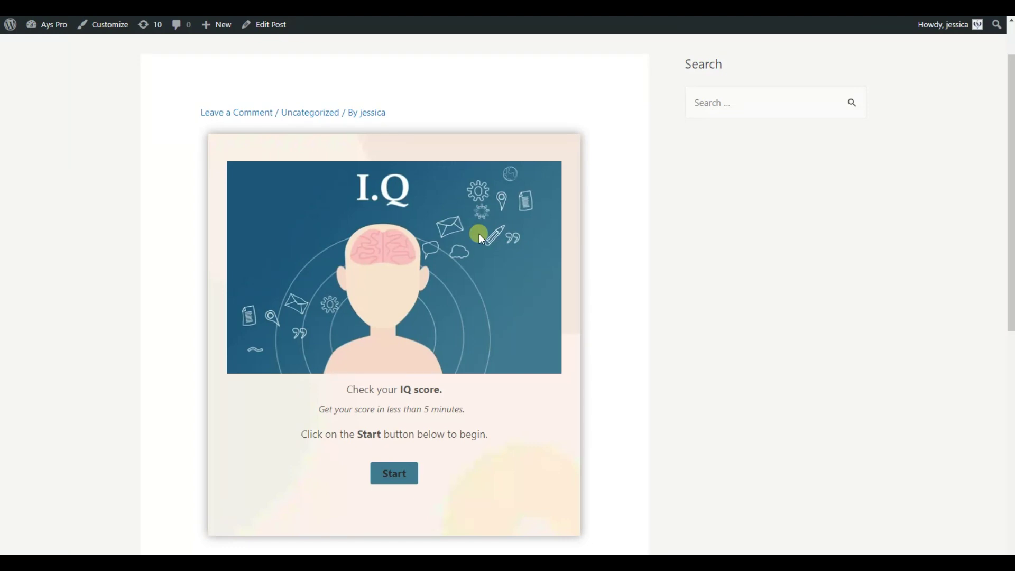
Start the IQ quiz and use the numbered bar to jump to question 2 and back to 1.
click(395, 473)
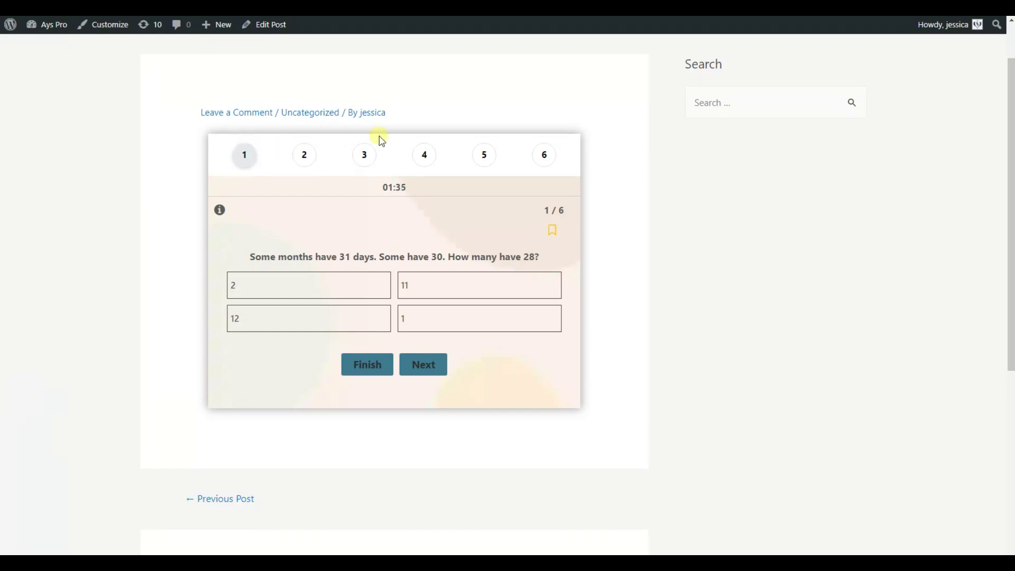
click(306, 157)
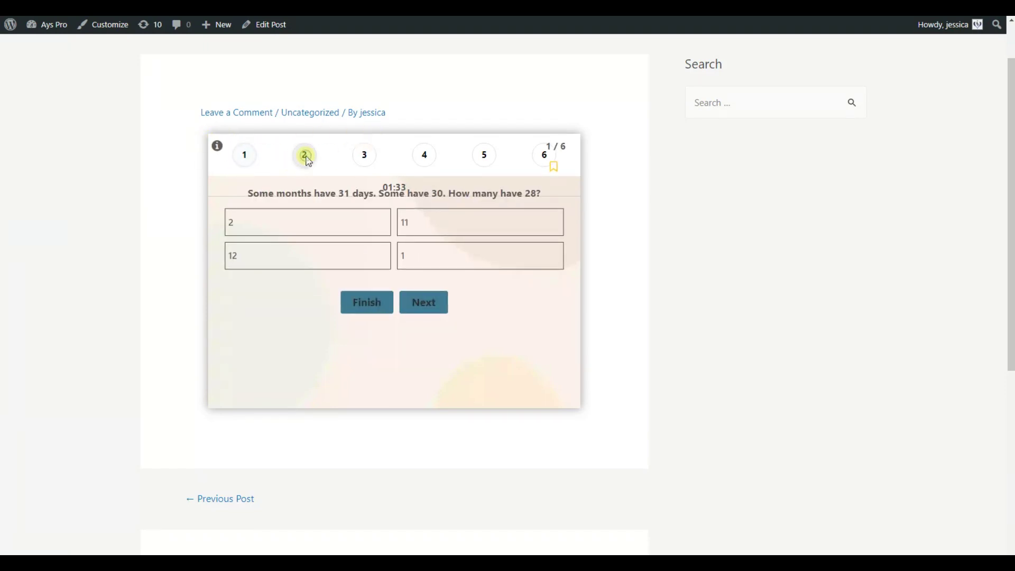
click(245, 158)
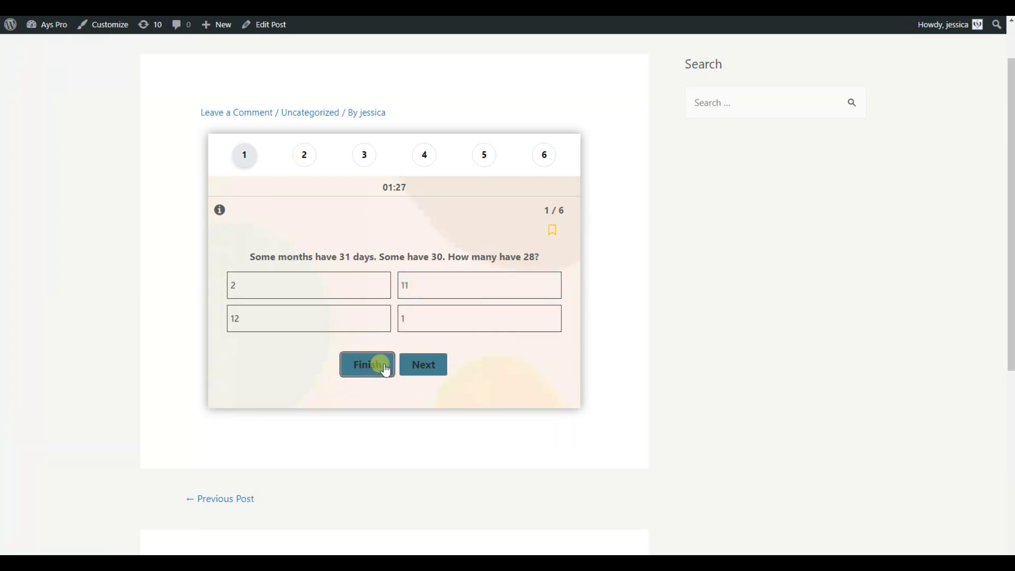
Answer question 1 with 12, then answer question 2 with February 29.
click(343, 329)
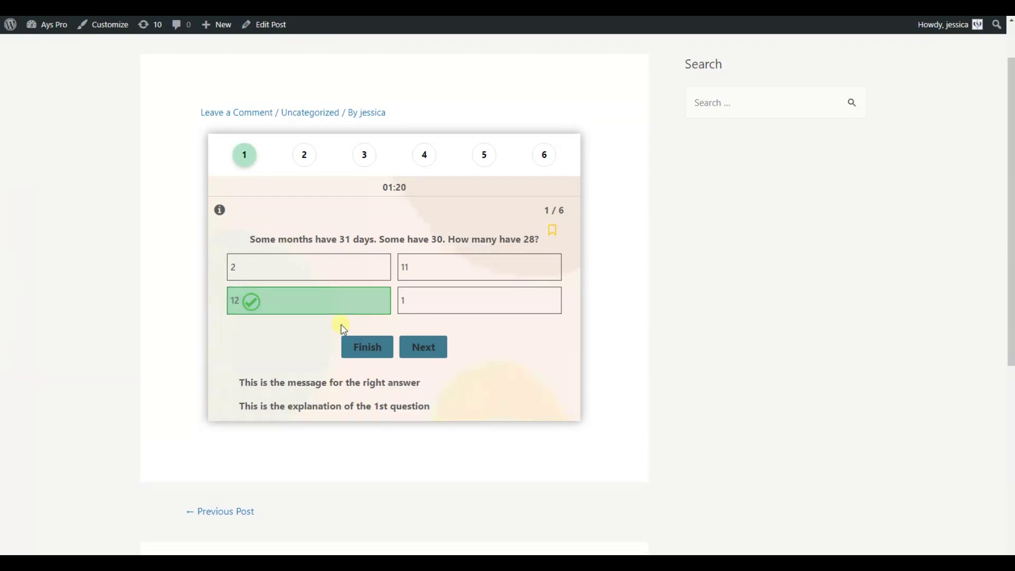
click(423, 347)
click(312, 295)
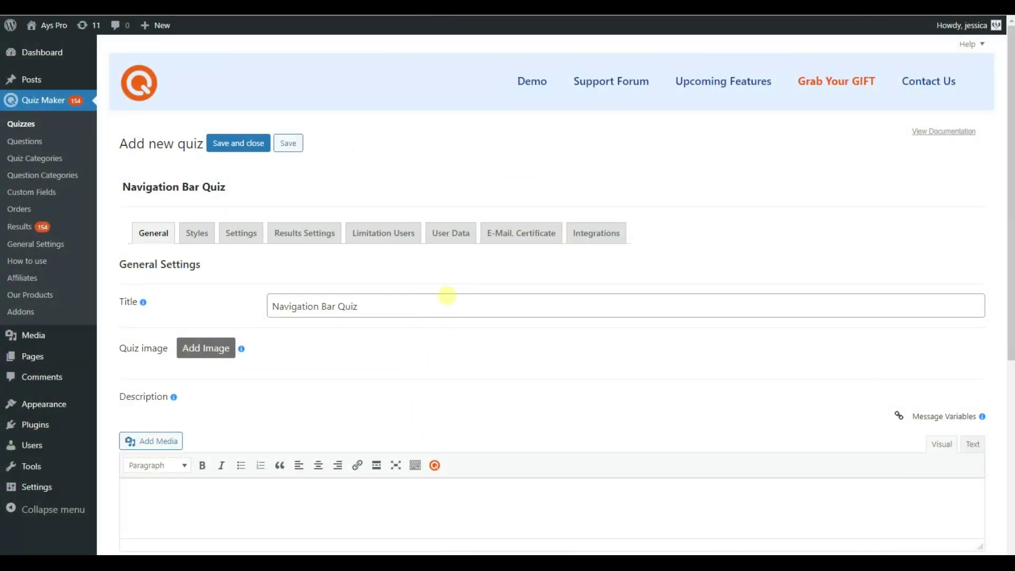
Create a new question and paste in the text asking how many months have 28 days.
click(32, 141)
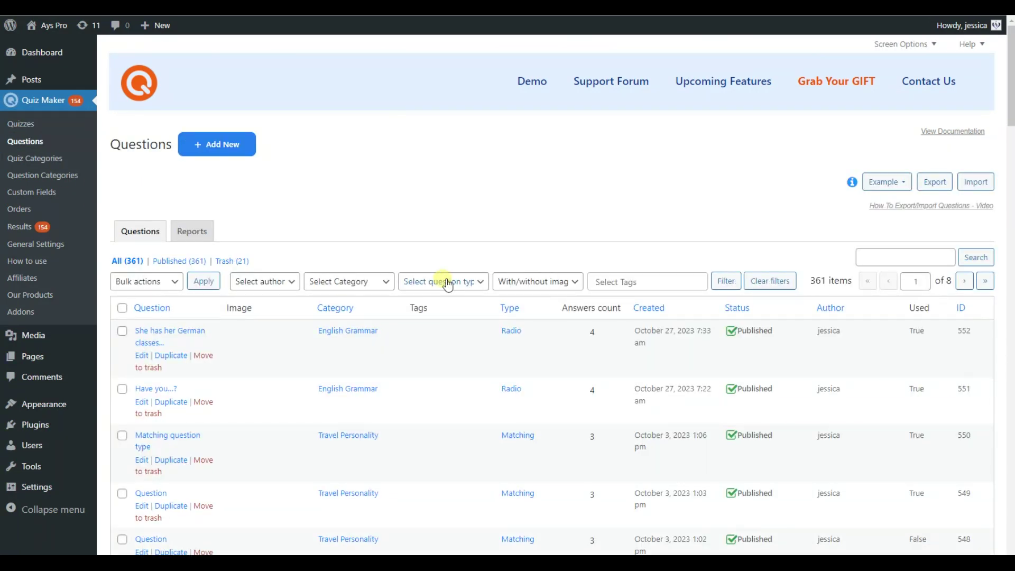
click(228, 145)
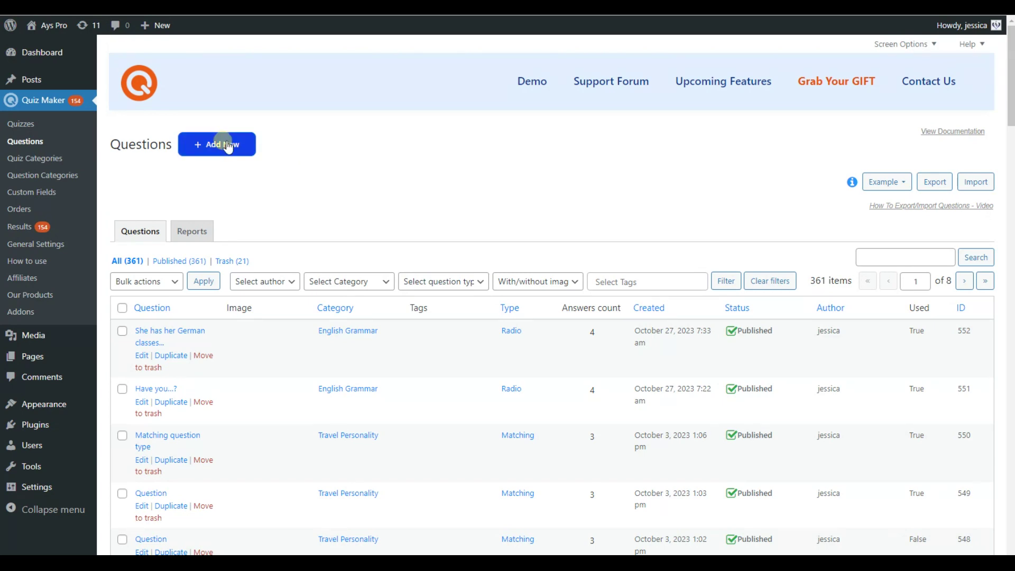
scroll(246, 443, down, 2)
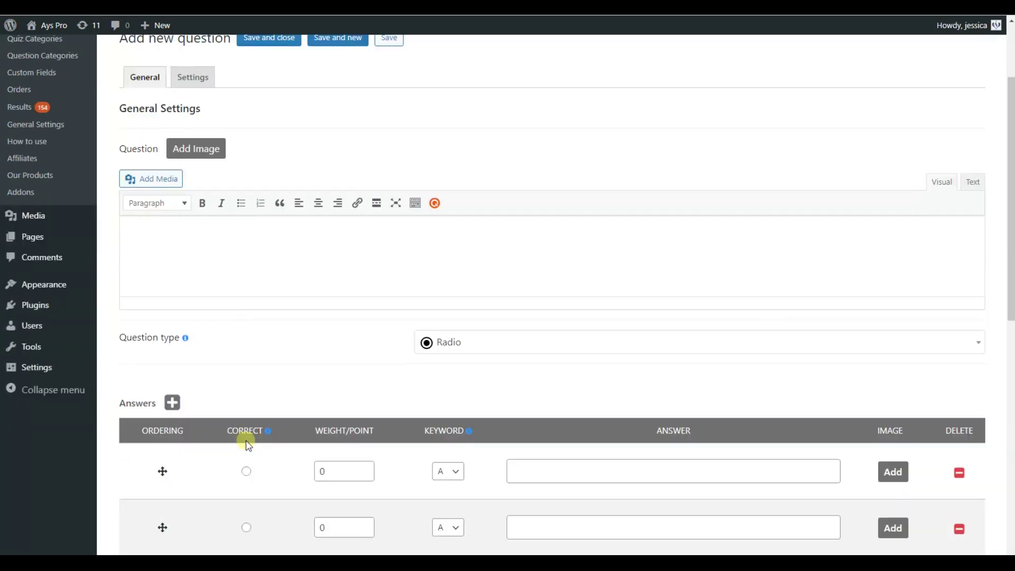
scroll(248, 445, up, 2)
click(249, 344)
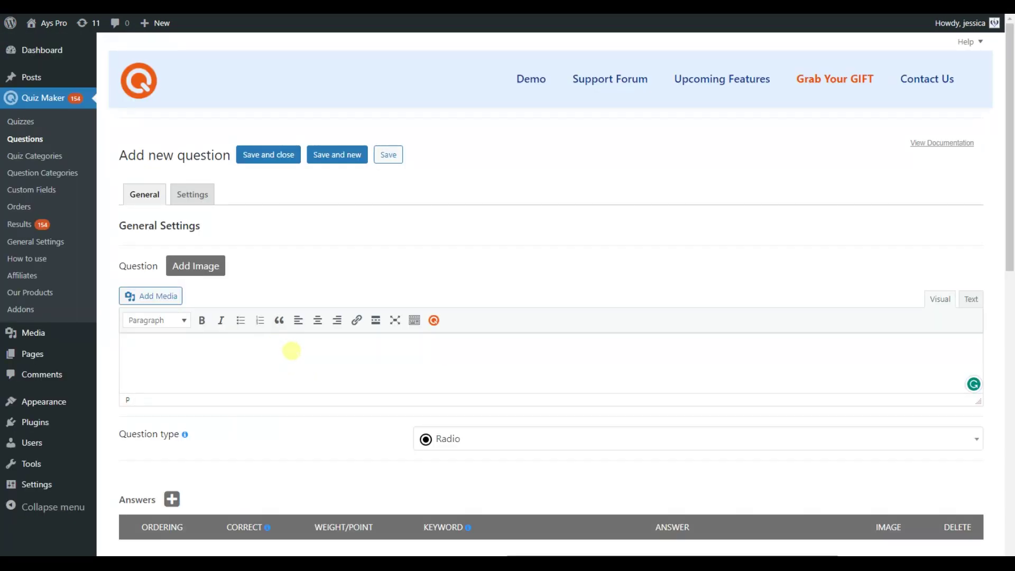
text(Some months have 31 days. Some have 30. How many have 28?)
Keep Radio as the question type.
scroll(661, 265, down, 2)
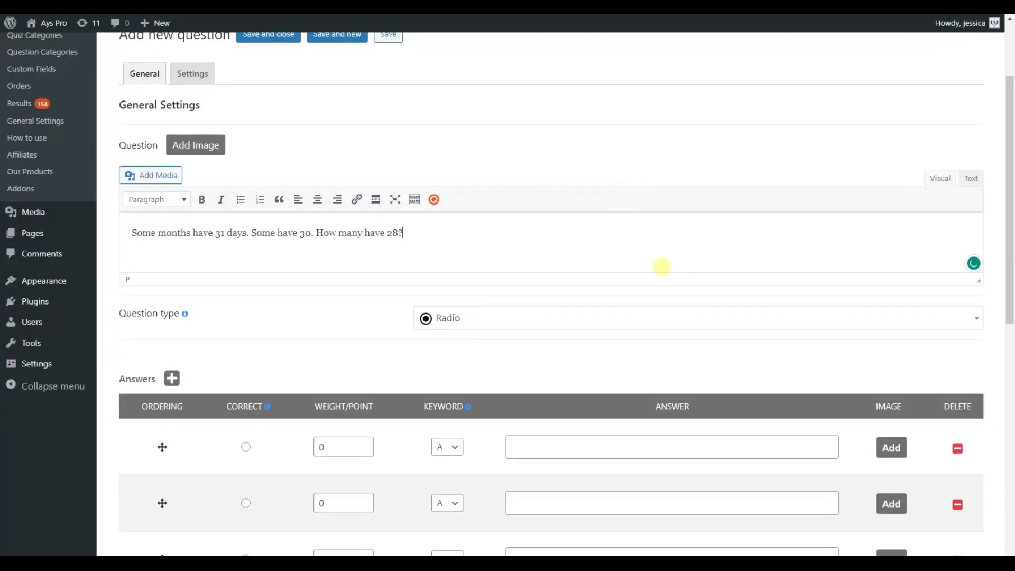
click(522, 323)
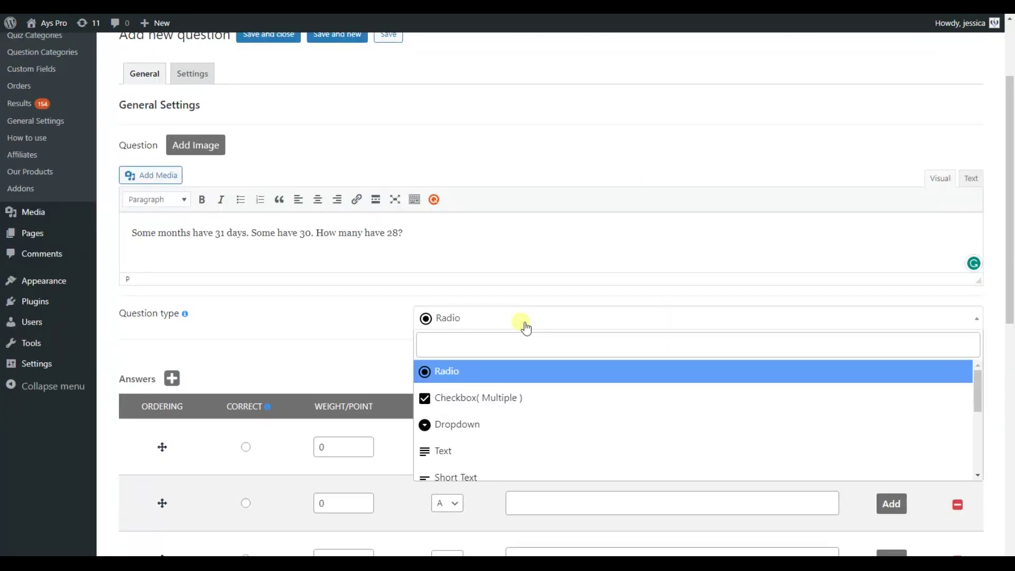
scroll(507, 411, down, 2)
scroll(502, 396, up, 2)
click(502, 373)
scroll(497, 370, down, 3)
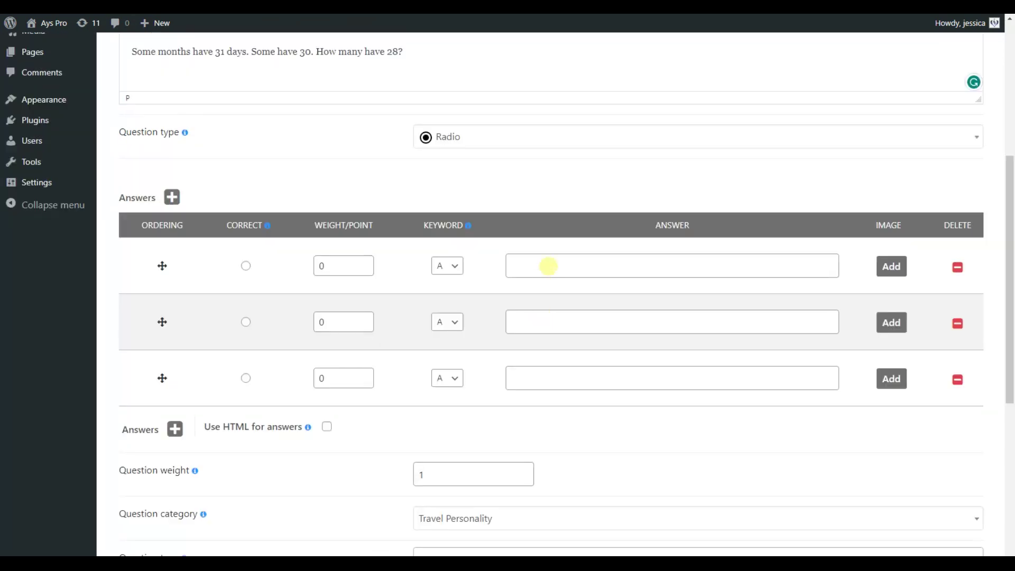
Enter answers 23, 12 and 11, marking 23 as correct.
click(548, 266)
text(23)
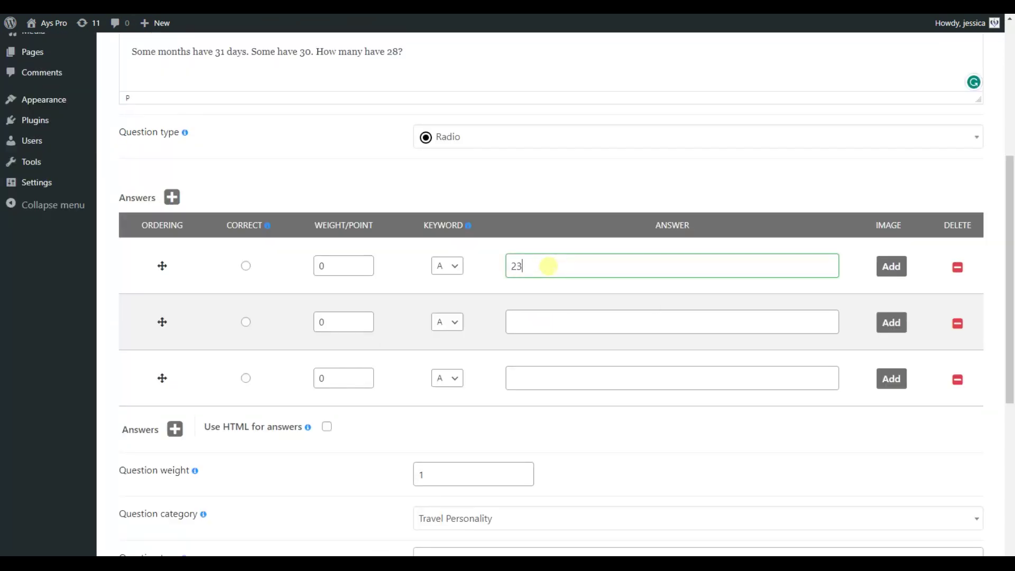
click(529, 324)
text(12)
click(510, 378)
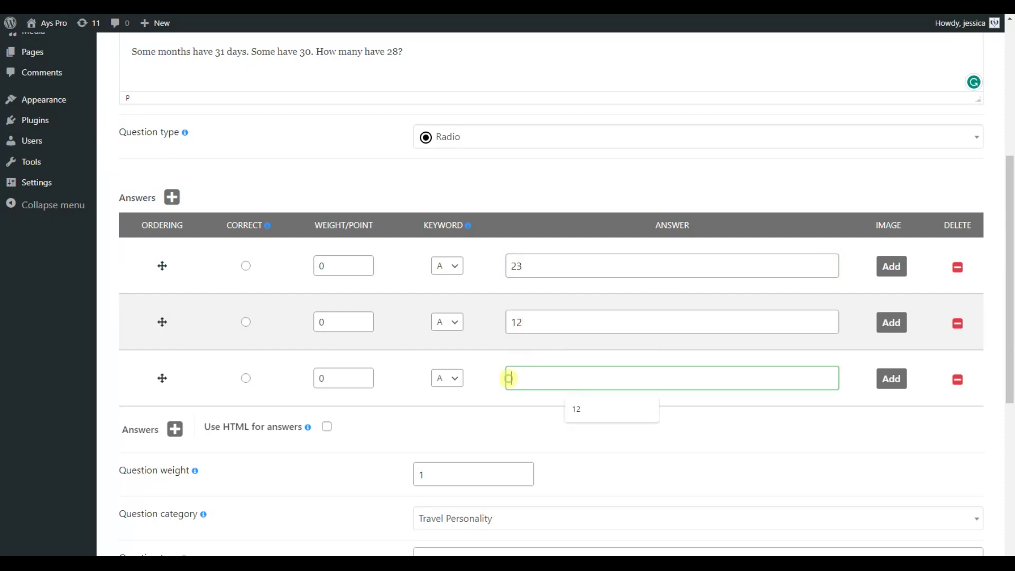
text(11)
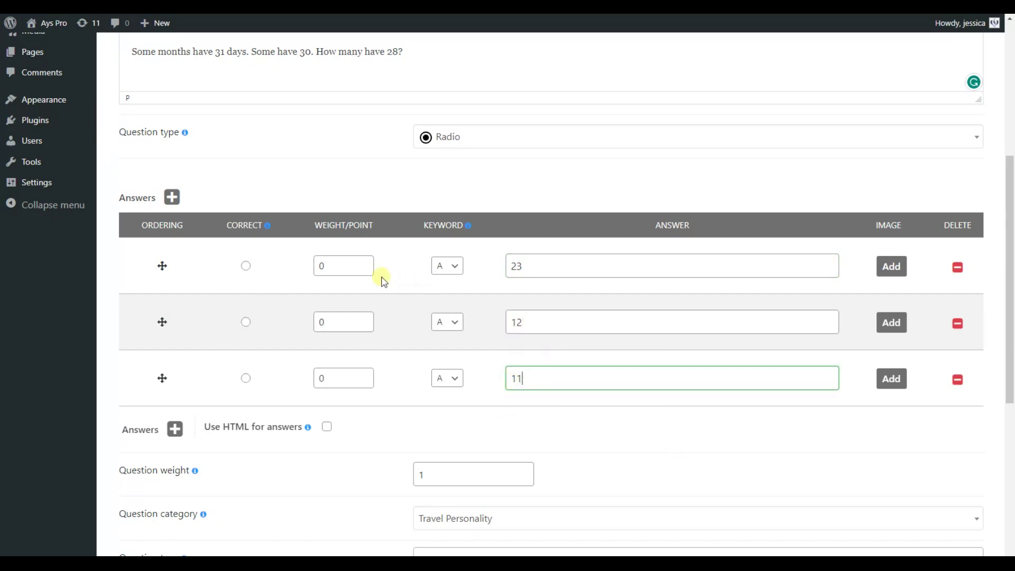
click(247, 268)
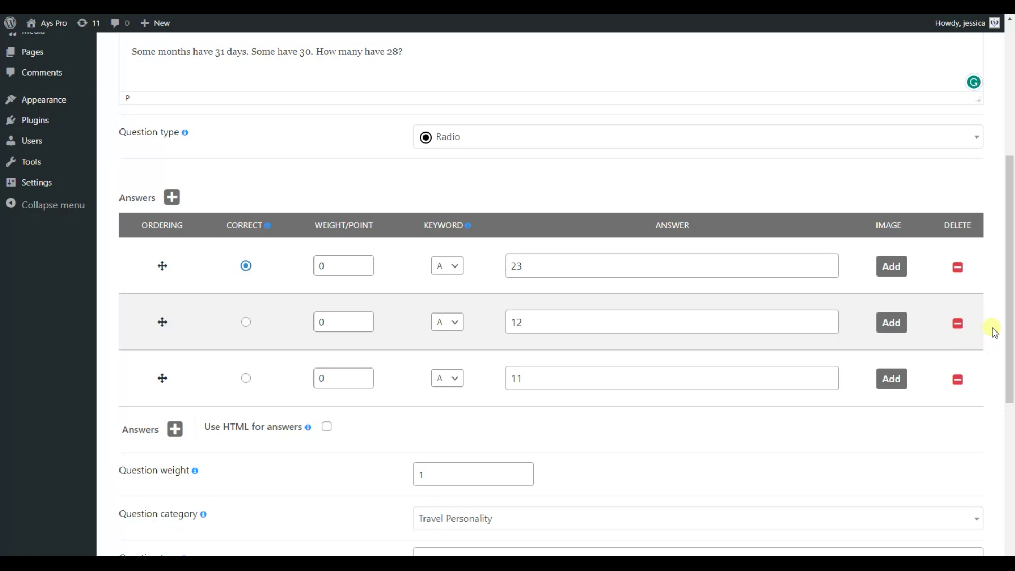
scroll(991, 333, up, 6)
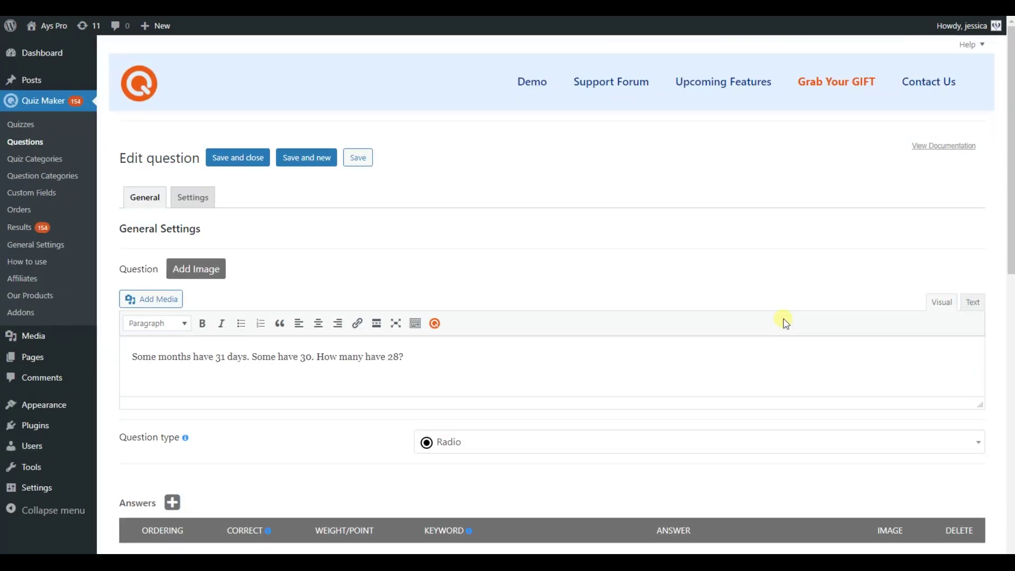
click(250, 155)
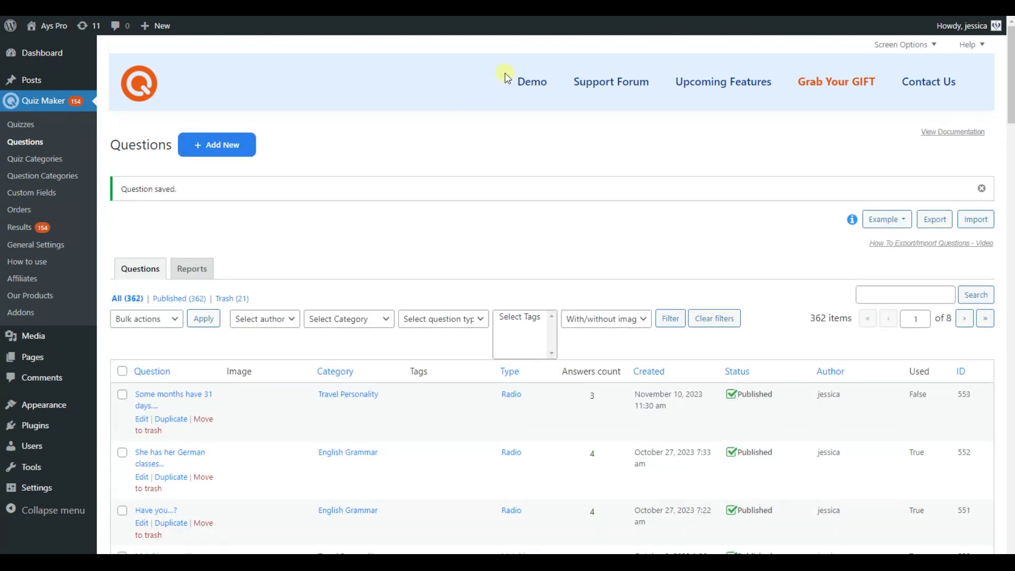
click(28, 125)
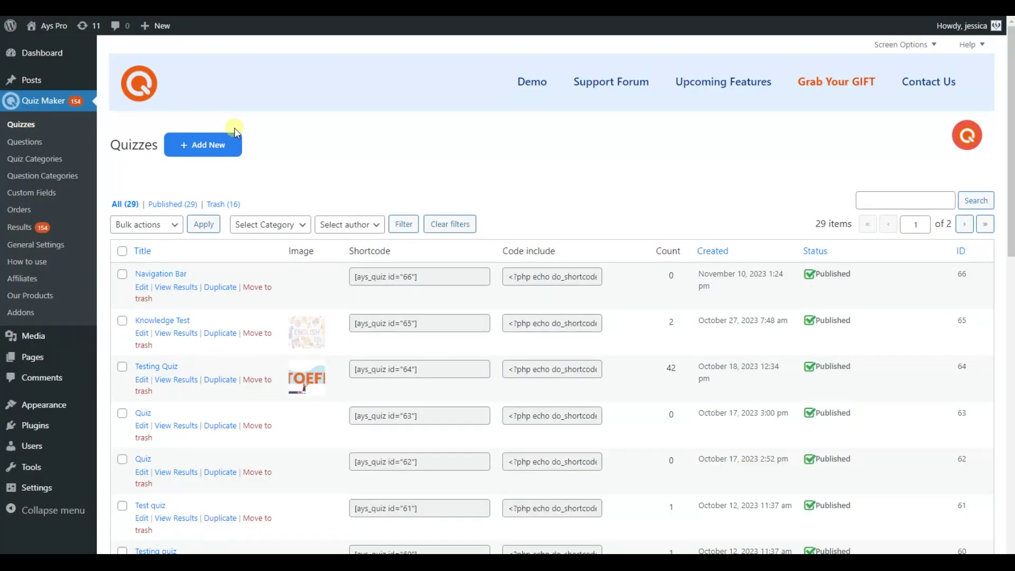
click(228, 144)
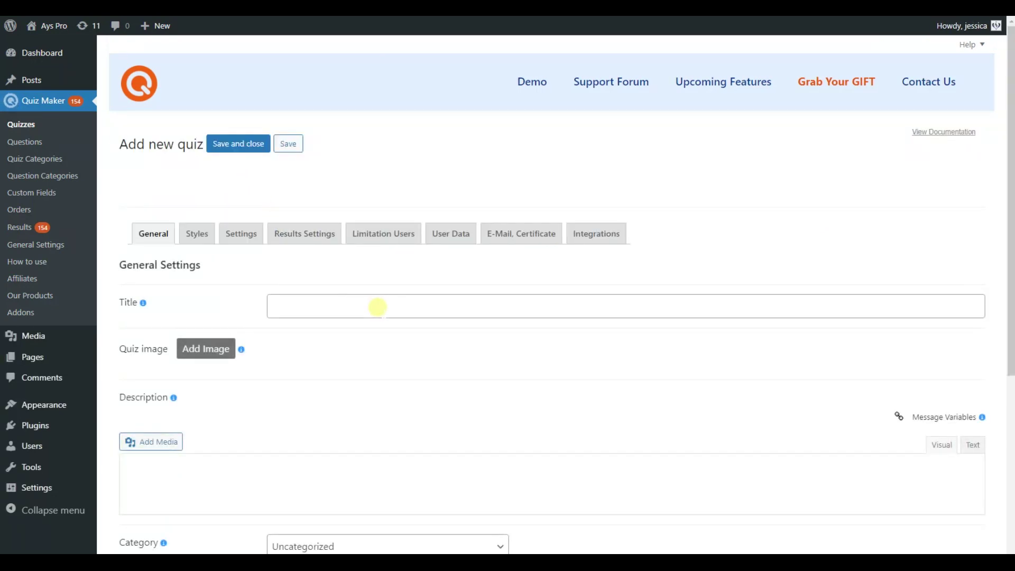
click(378, 307)
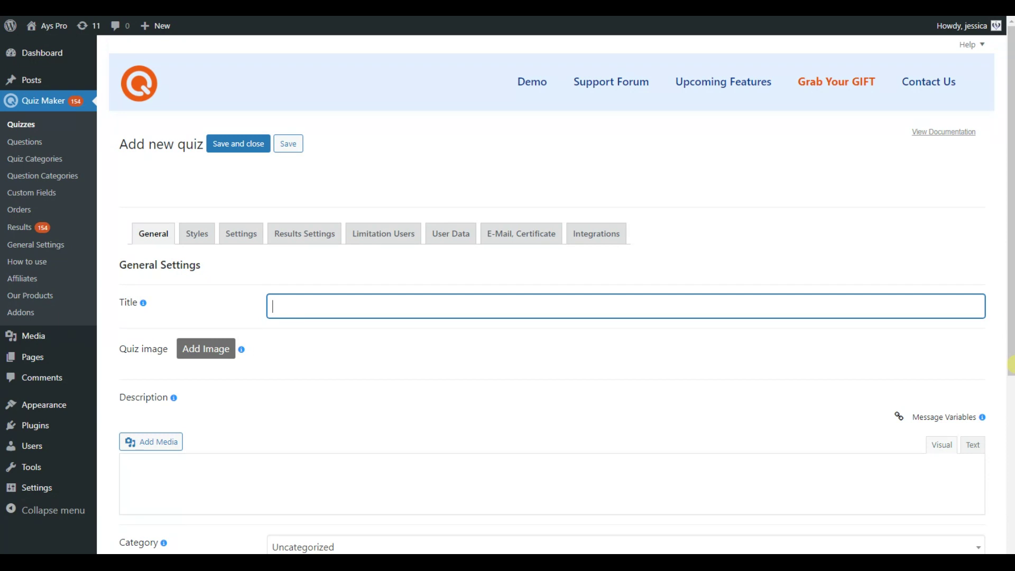
text(Navigation quiz)
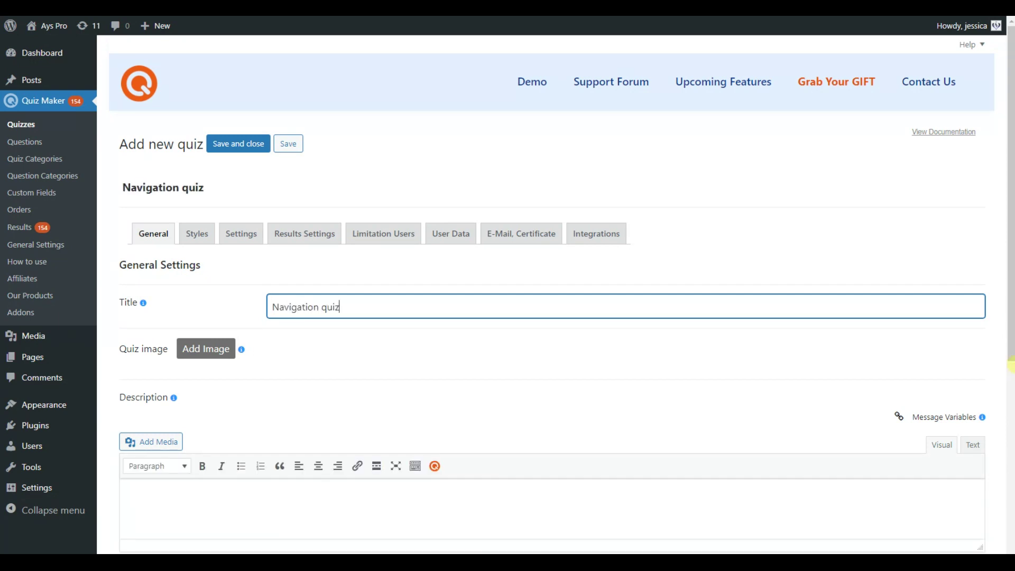
scroll(503, 369, down, 7)
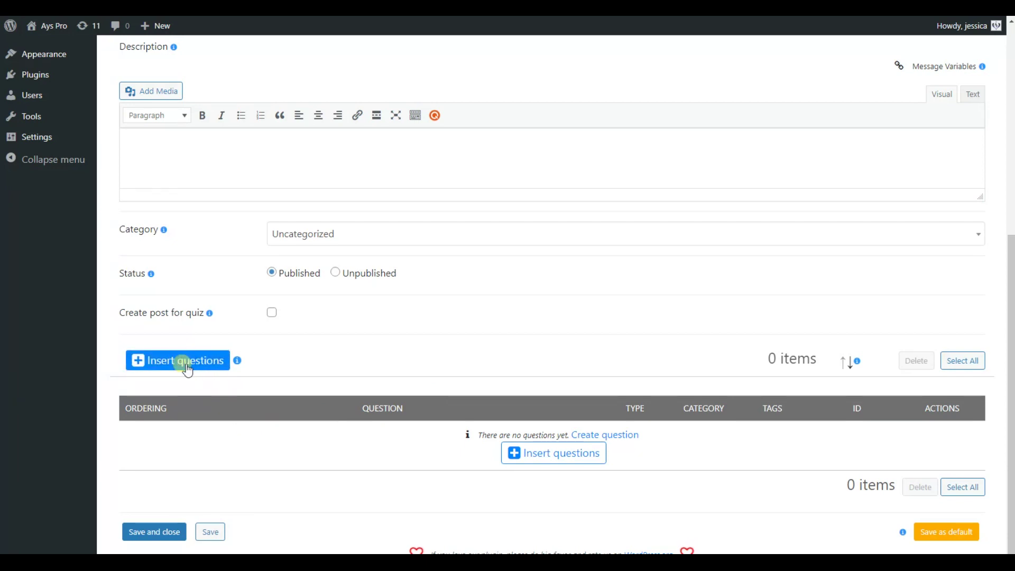
click(215, 365)
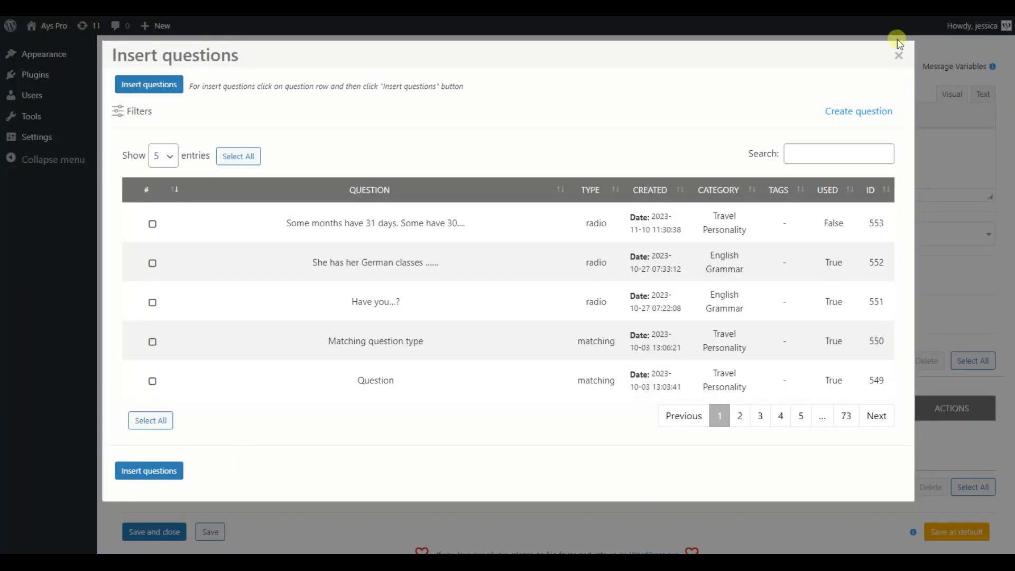
click(899, 55)
scroll(724, 233, up, 7)
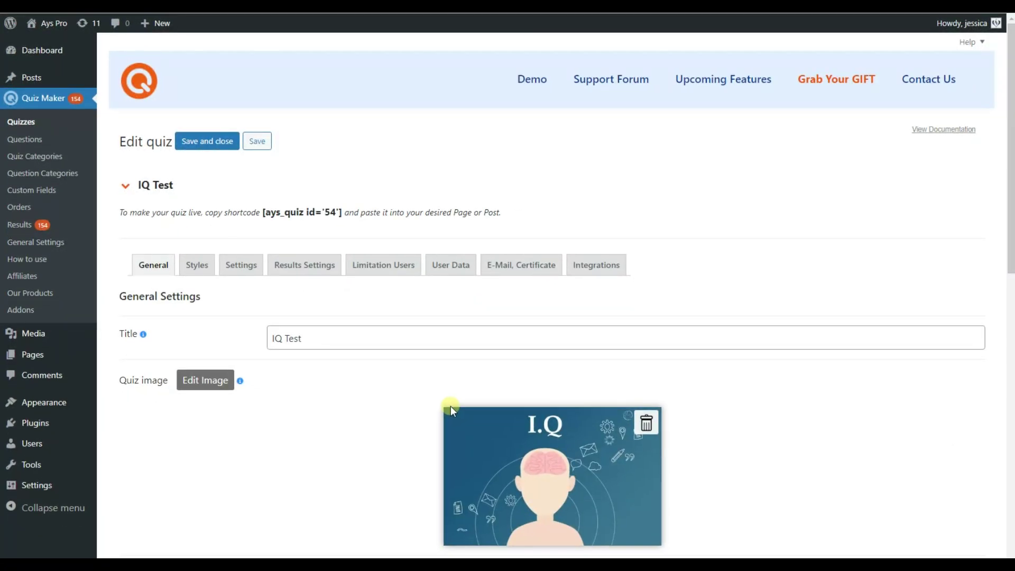
In the IQ Test Settings tab, tick Enable navigation bar and Question marking.
click(242, 270)
scroll(254, 351, down, 6)
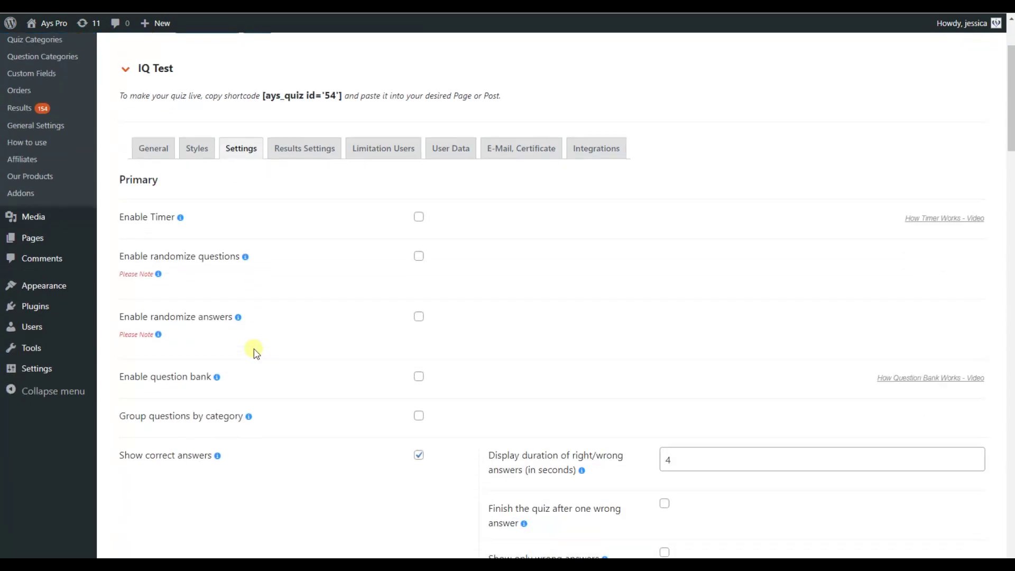
scroll(254, 351, down, 4)
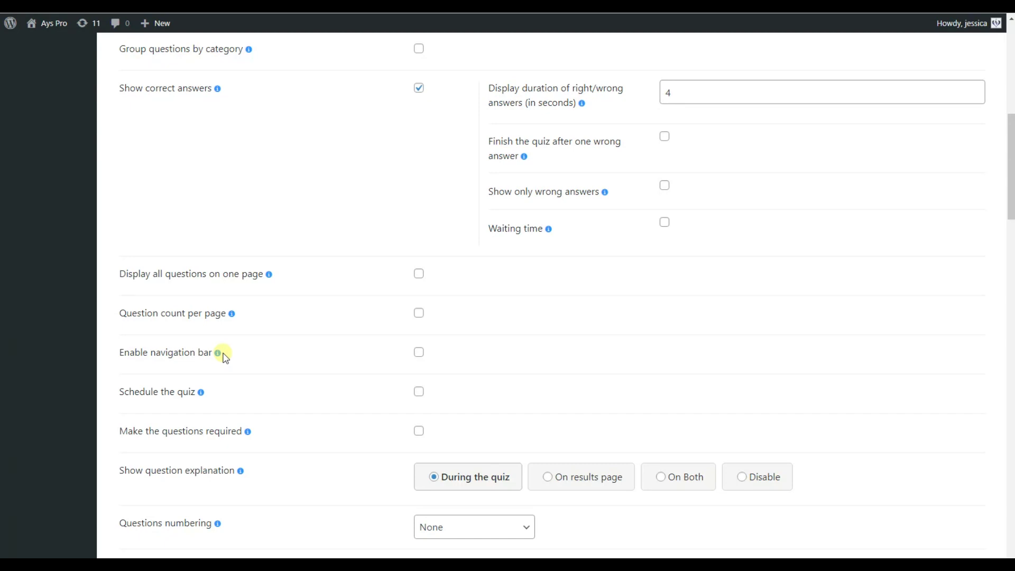
click(421, 352)
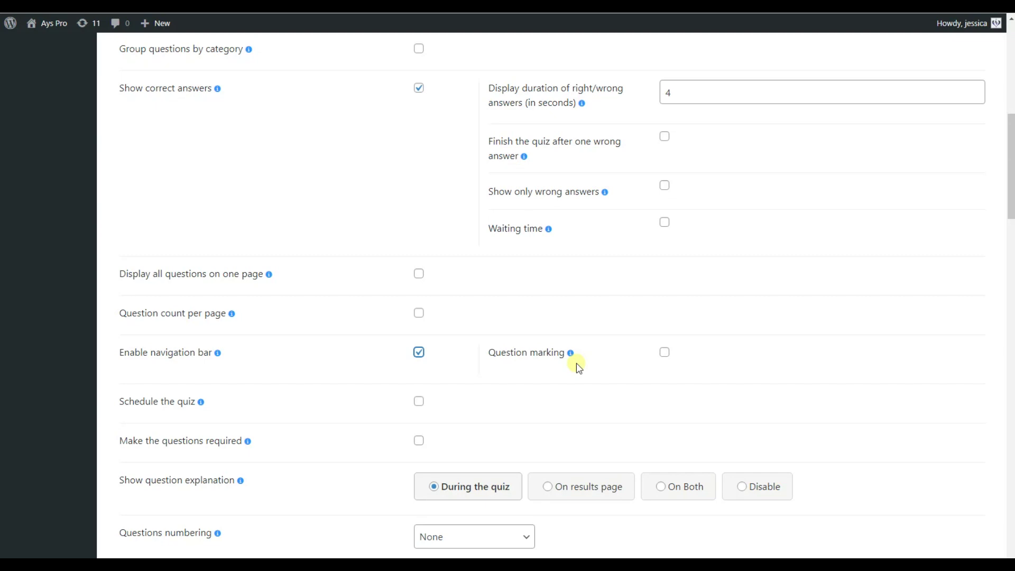
click(665, 353)
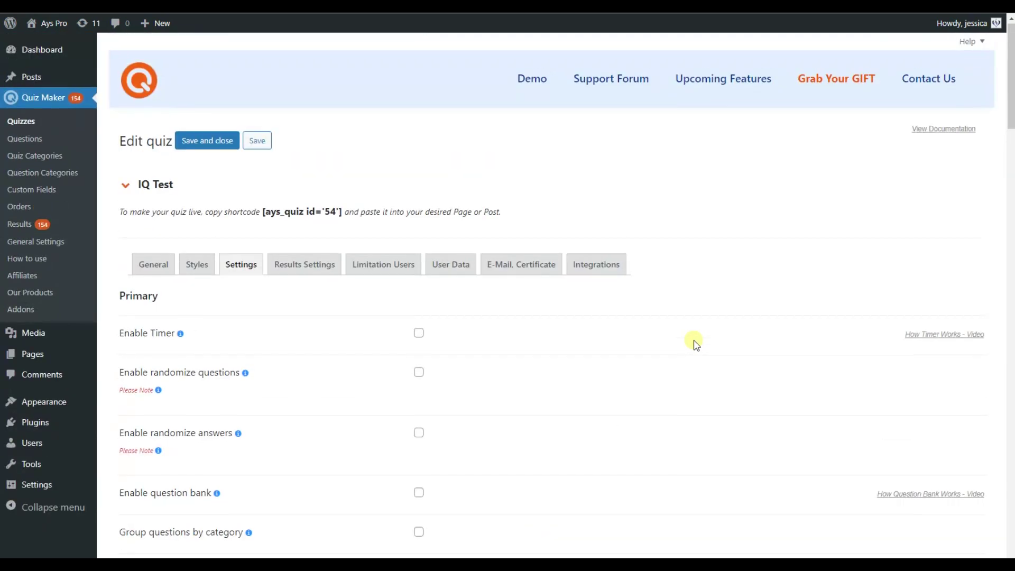
Enable the quiz timer and change Timer seconds from 100 to 120.
scroll(691, 340, down, 8)
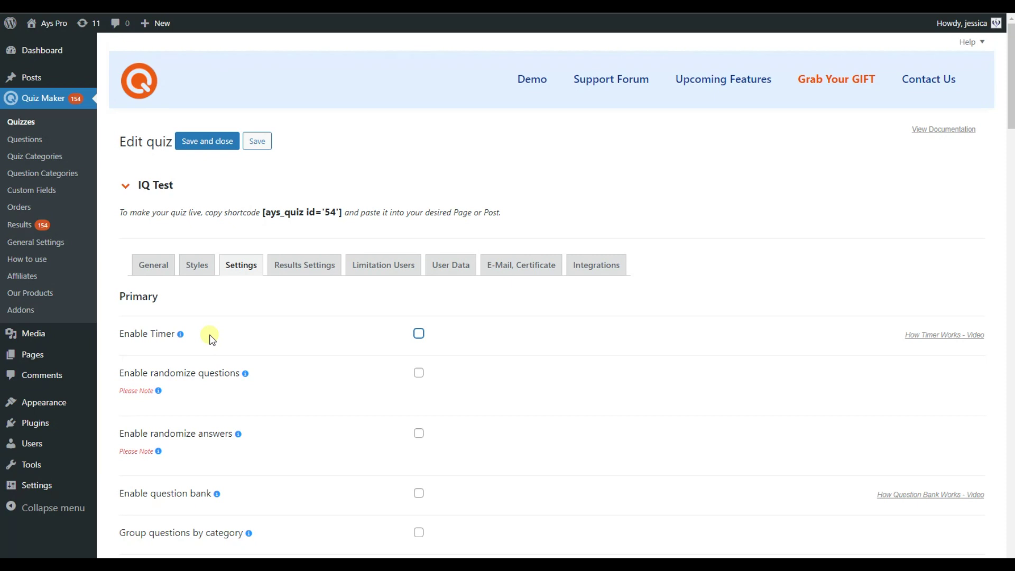
click(419, 332)
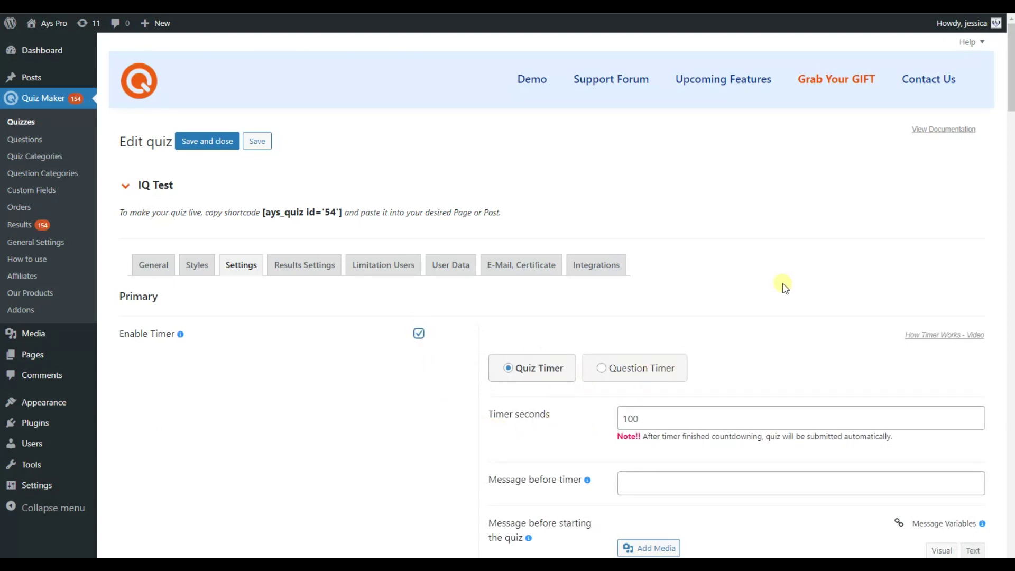
click(681, 420)
double_click(681, 422)
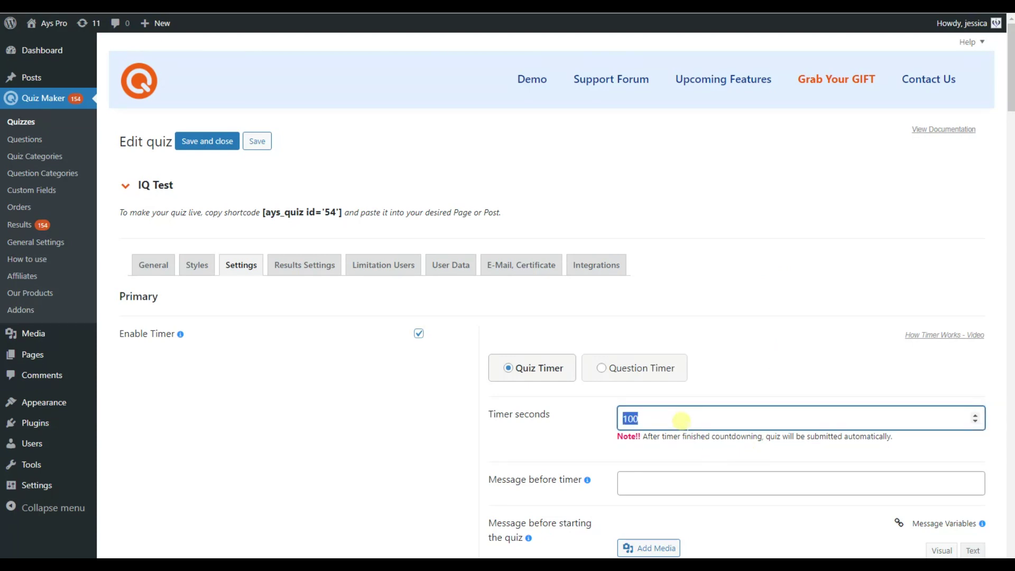
text(120)
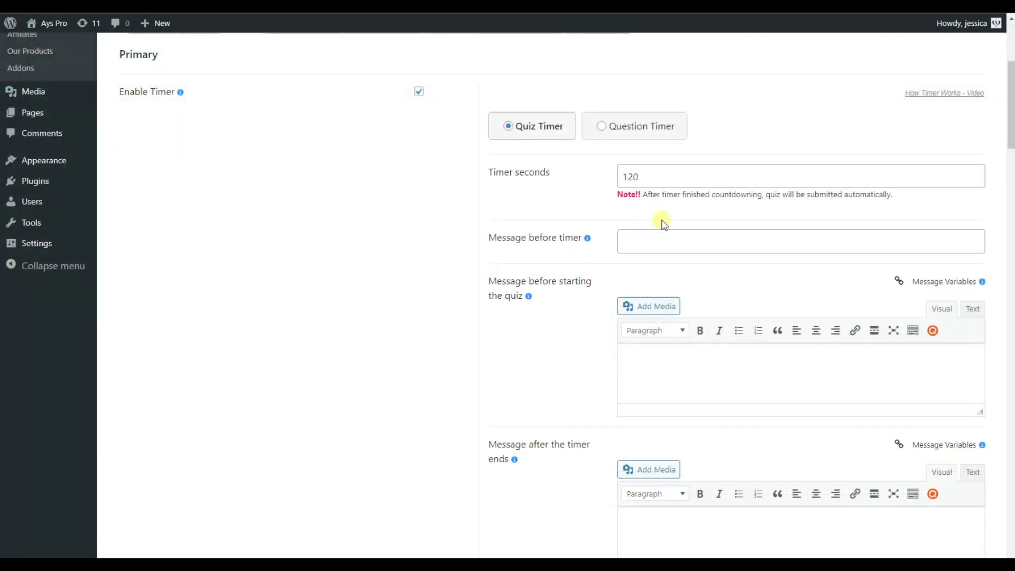
Turn on Show timer on page tab and the timer warning.
click(642, 235)
click(579, 264)
scroll(816, 528, down, 2)
click(658, 422)
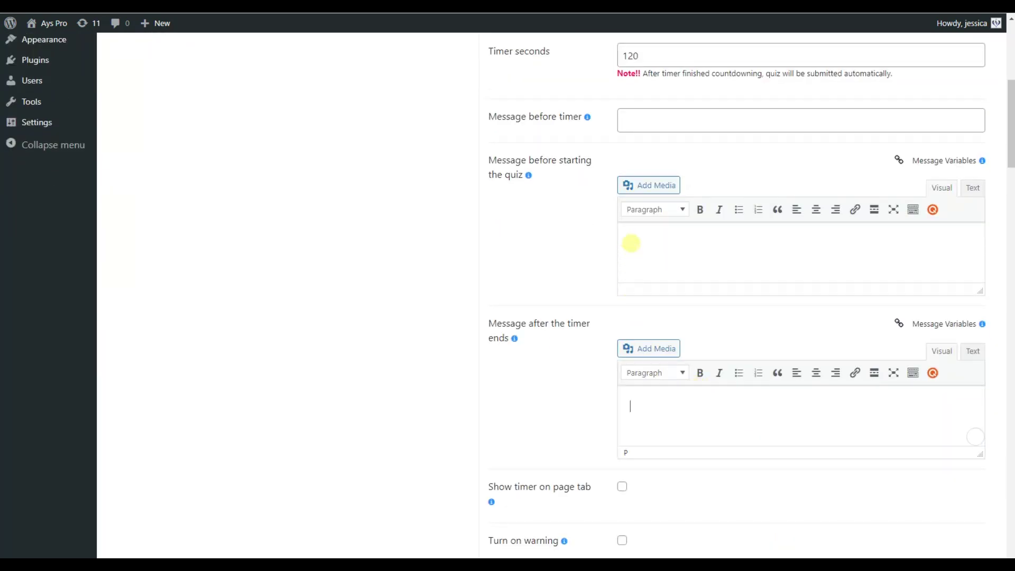
click(630, 243)
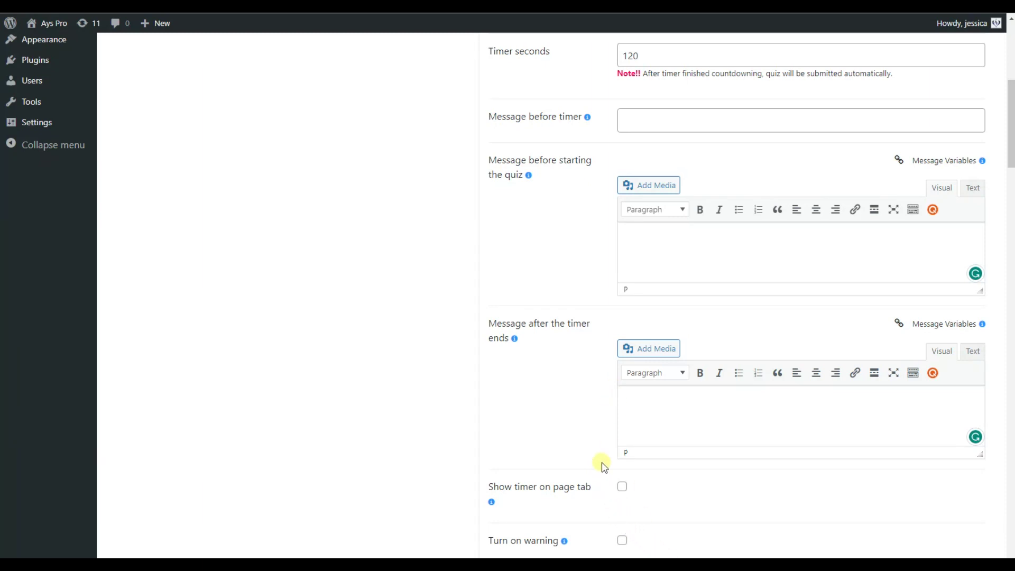
click(622, 486)
scroll(728, 468, down, 2)
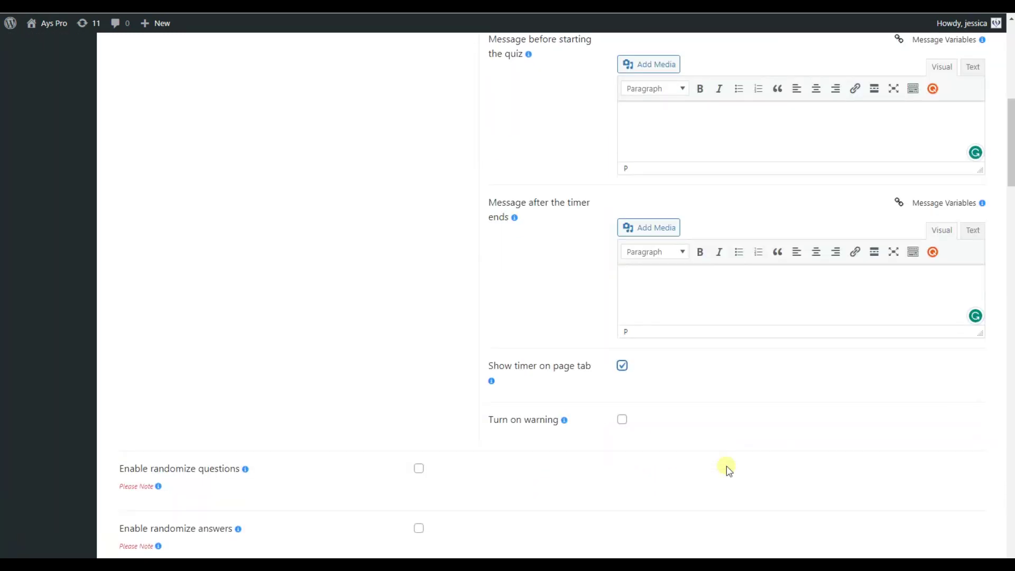
click(622, 420)
scroll(439, 370, up, 9)
Save the IQ Test quiz and copy its [ays_quiz id='54'] shortcode.
click(256, 141)
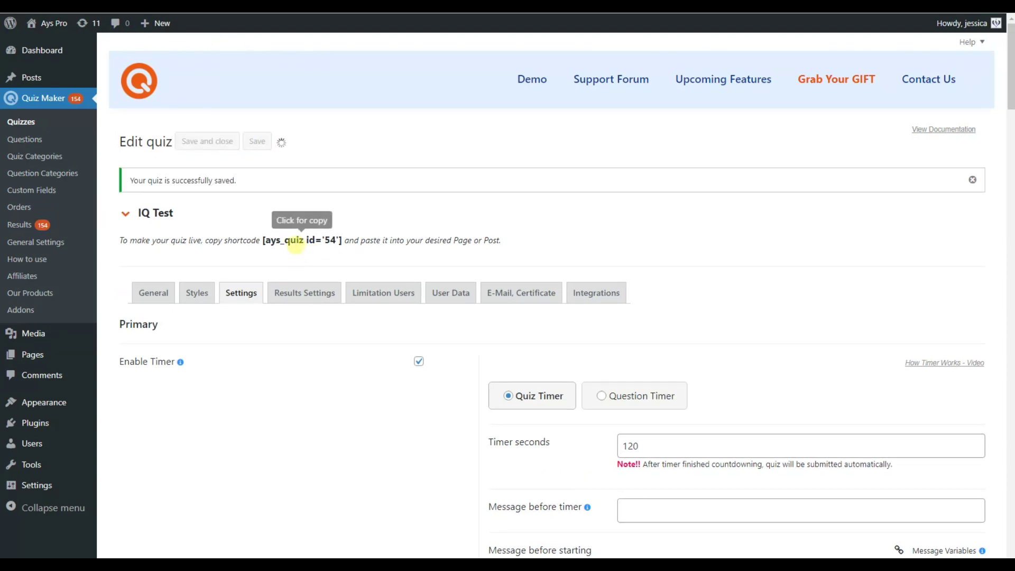
click(295, 242)
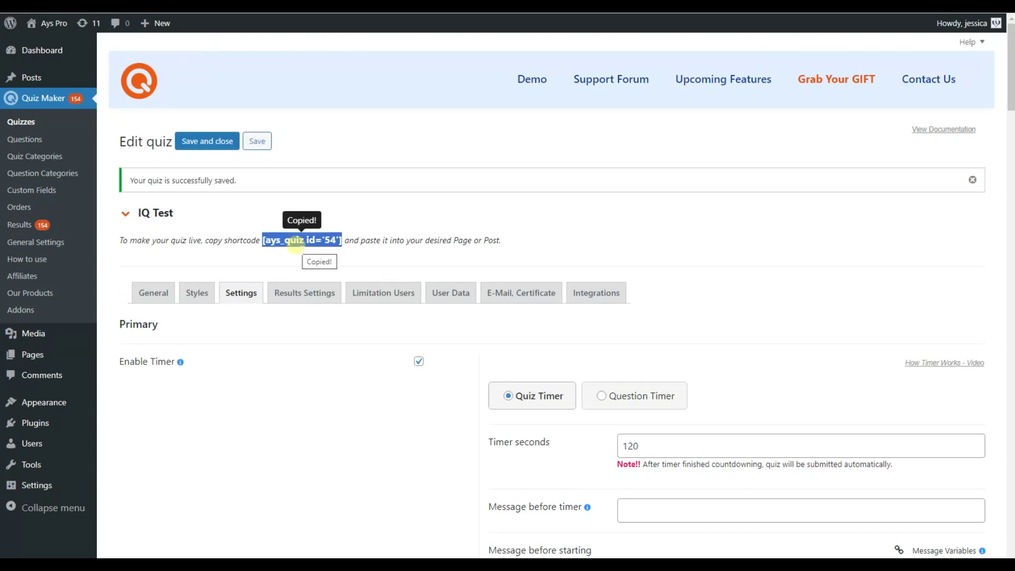
click(312, 238)
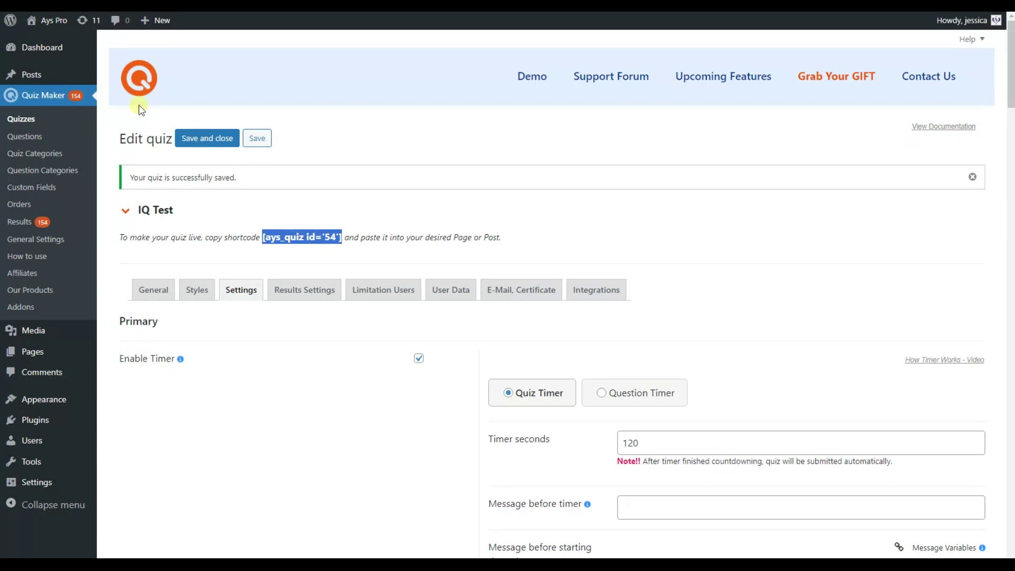
Paste the shortcode into a new post and preview it in a new tab.
mouse_move(45, 71)
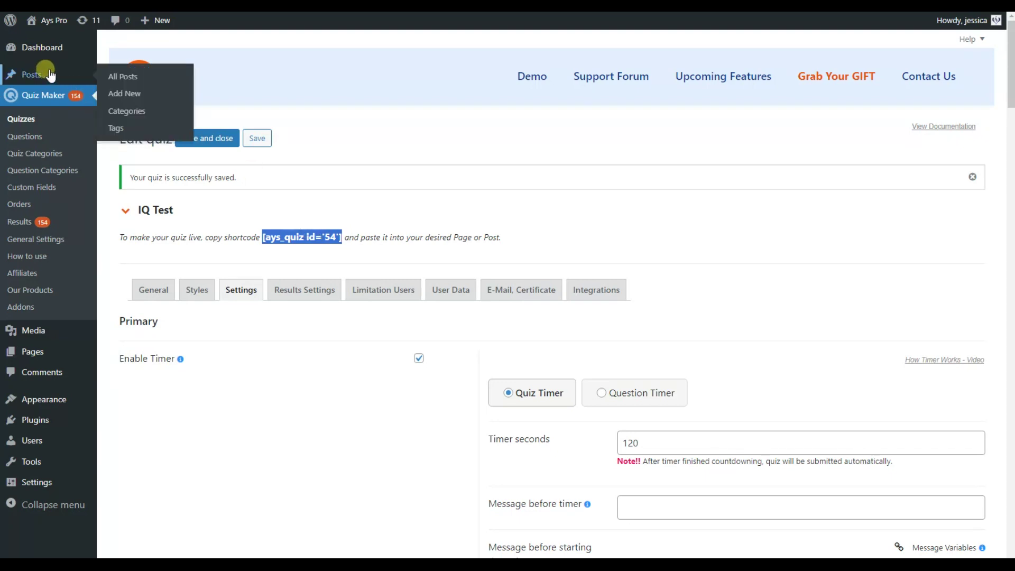
click(130, 93)
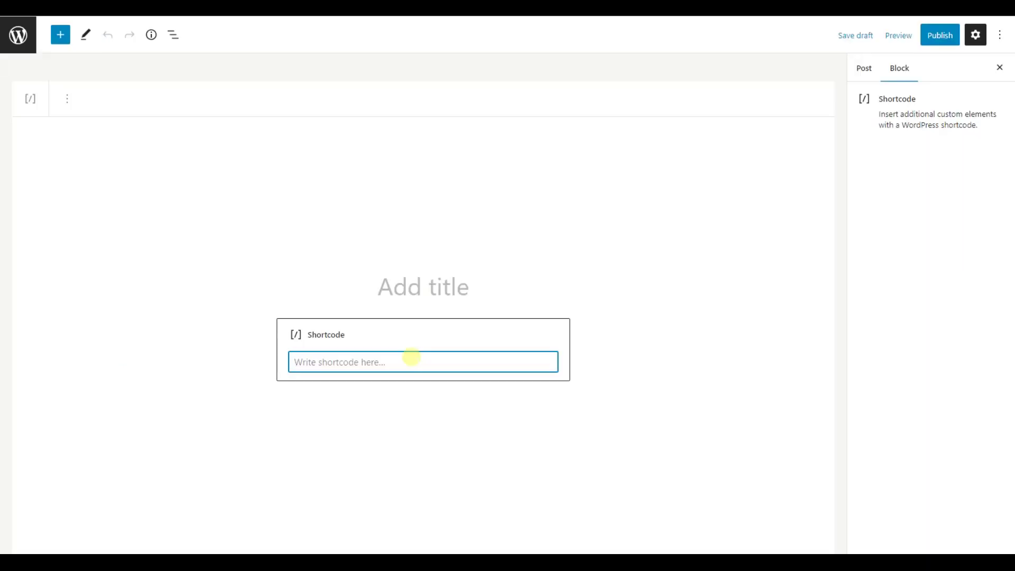
key(ctrl+v)
click(898, 35)
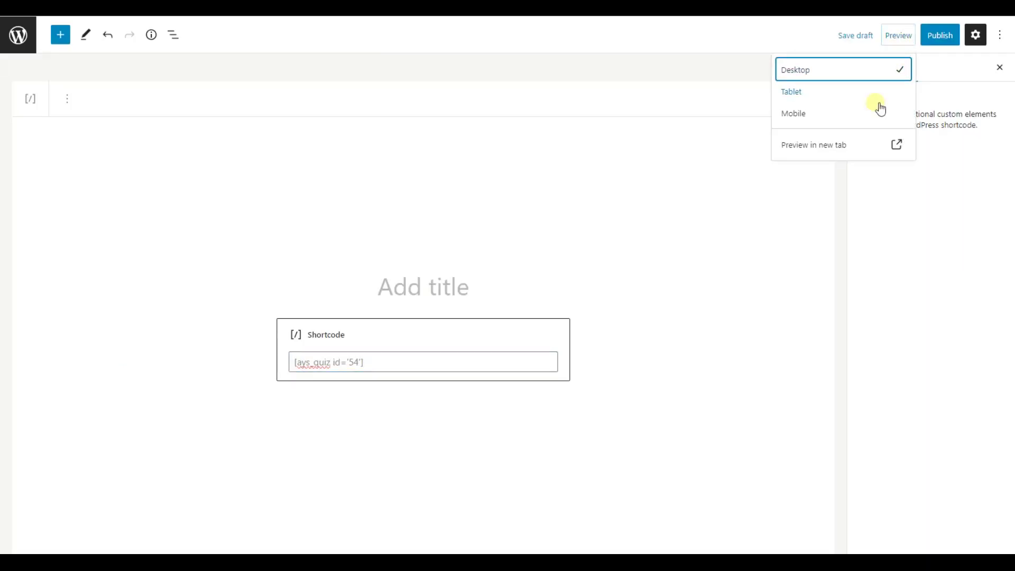
click(832, 154)
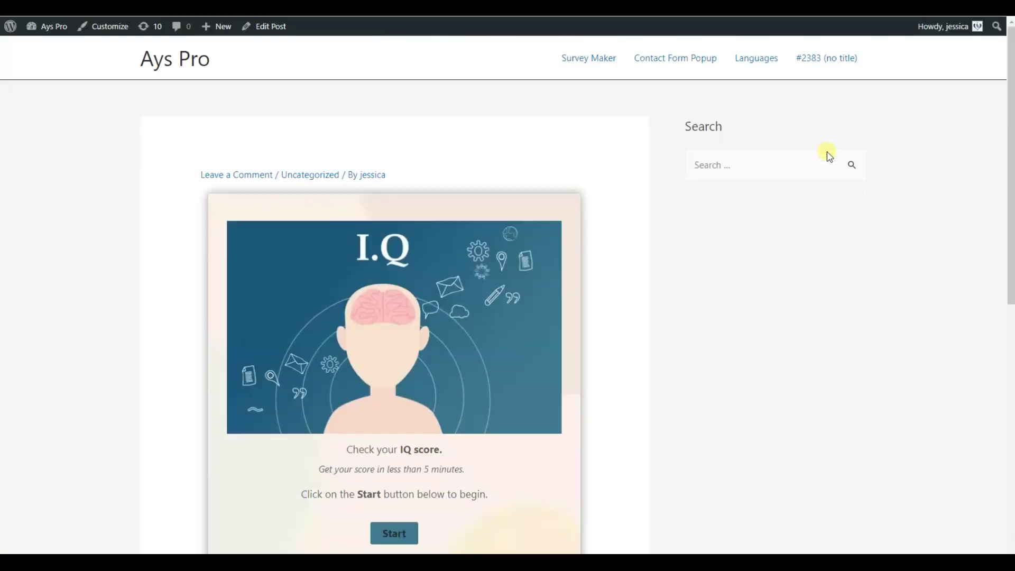
Start the quiz, answer question 1 with 11, and mark question 2 for review.
click(394, 533)
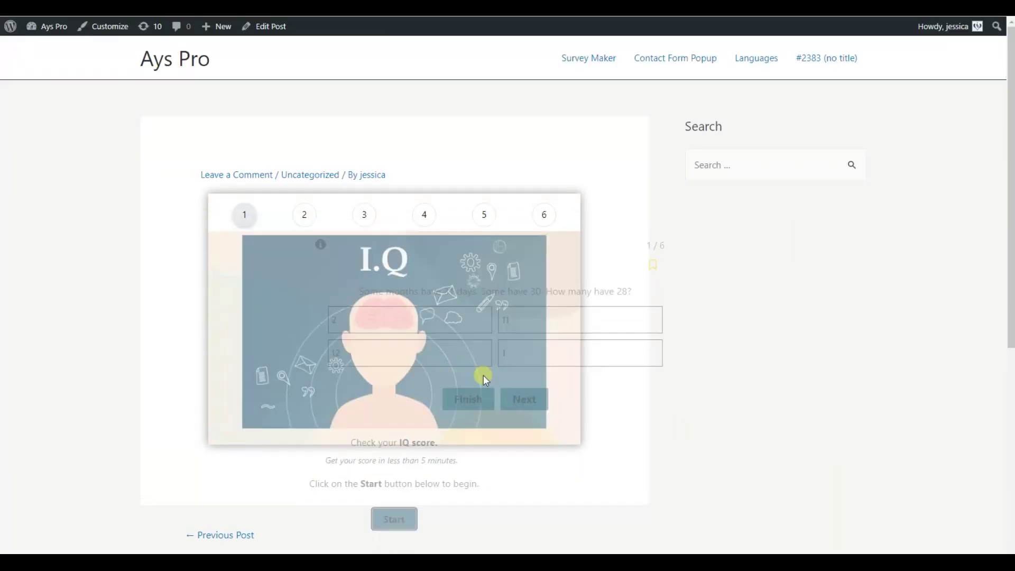
click(460, 344)
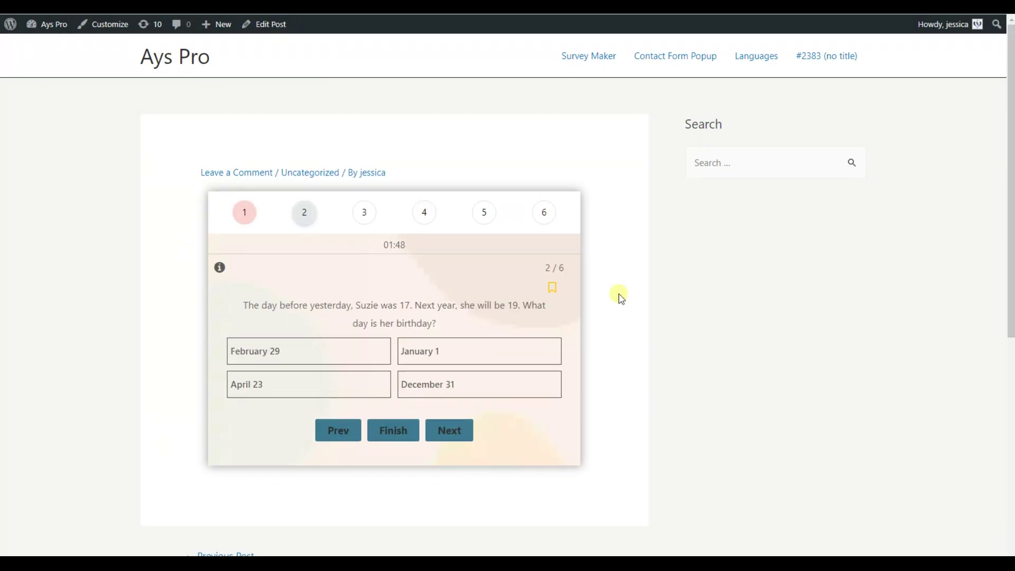
click(553, 290)
click(305, 217)
click(318, 201)
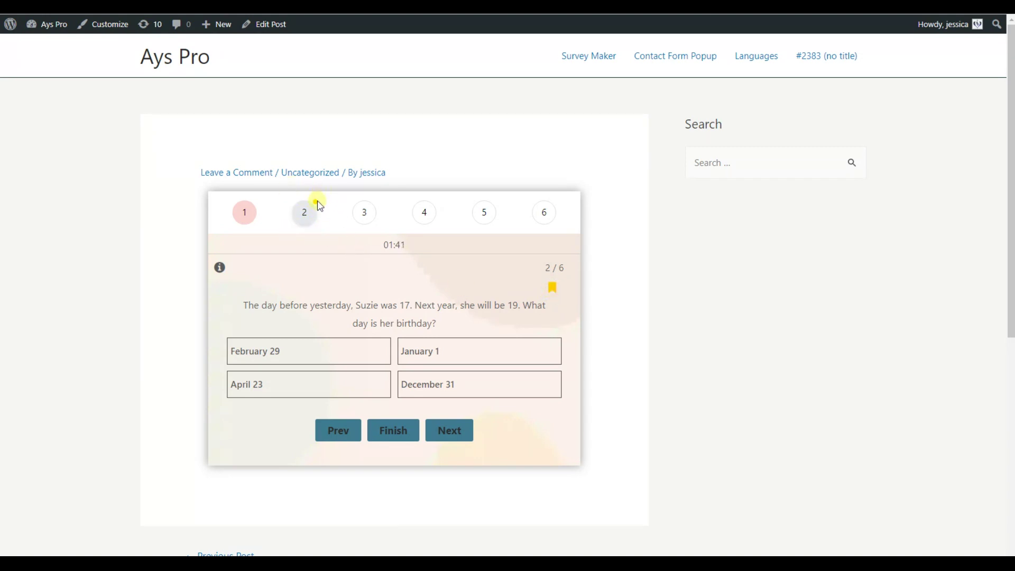